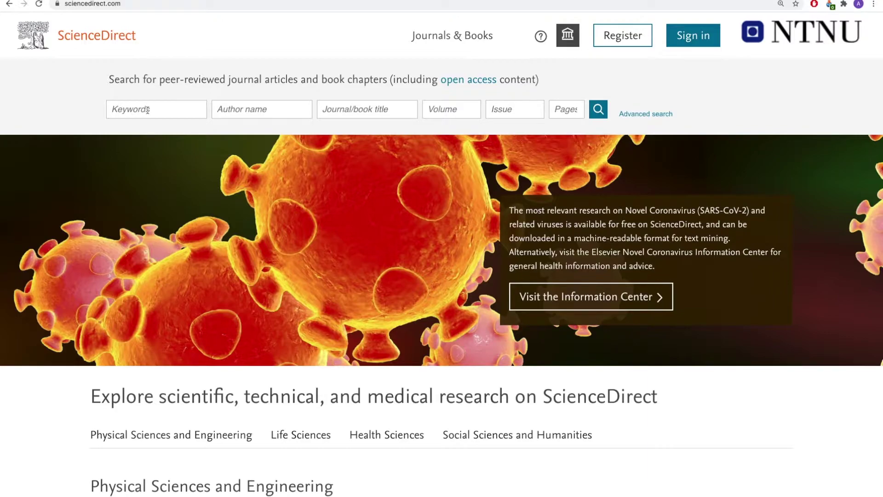
Run a keyword search for machine learning, returning 277,394 results
click(147, 109)
text(machine learning)
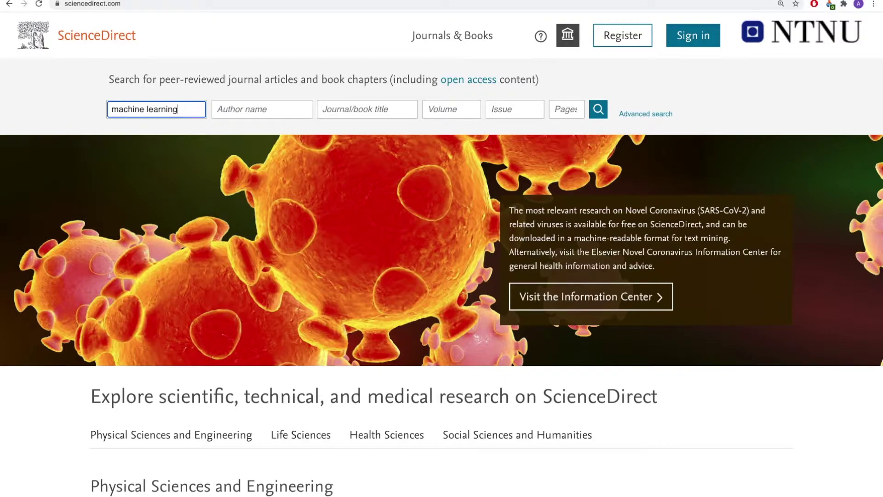
click(591, 113)
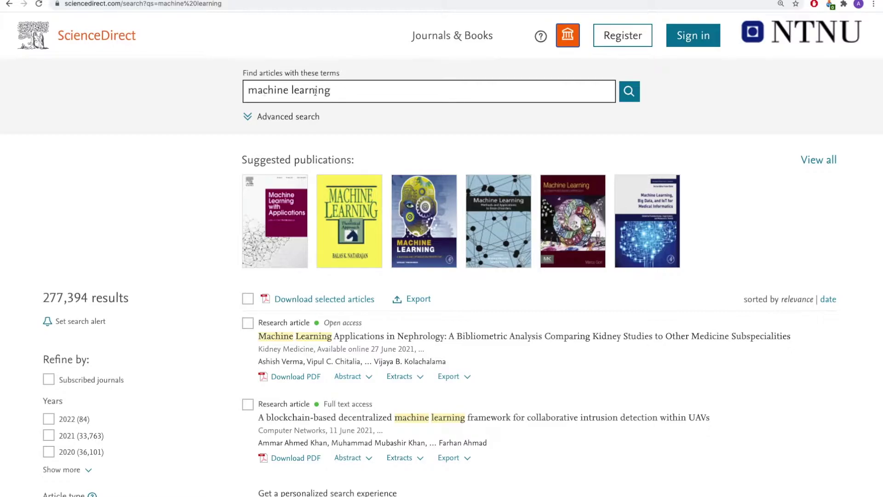
Rerun the search with "machine learning" in quotes as an exact phrase, giving 151,530 results
click(354, 92)
text(")
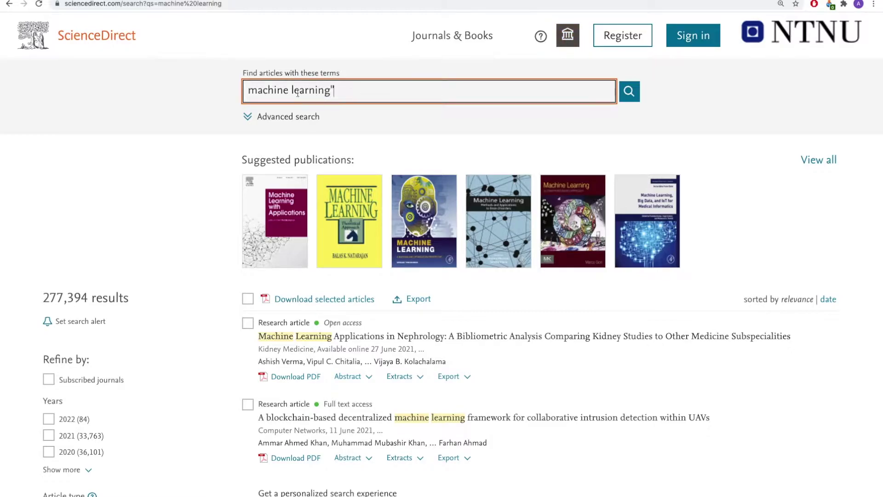
click(249, 89)
text(")
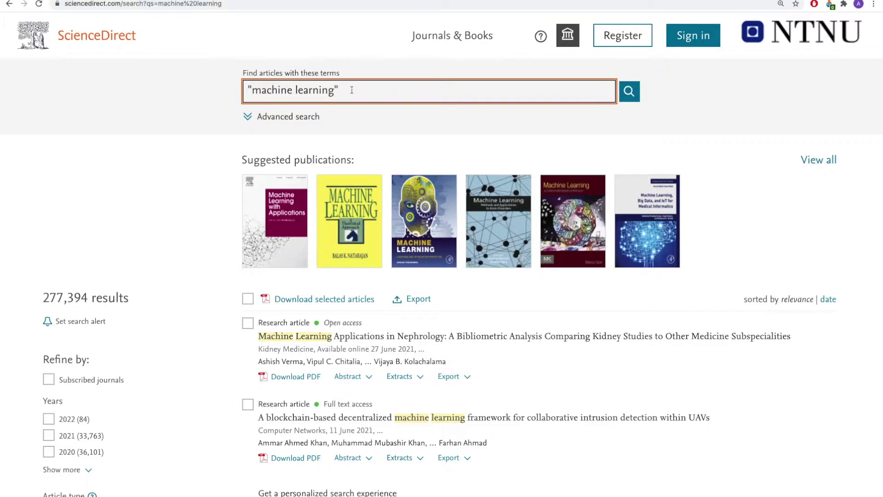
click(628, 94)
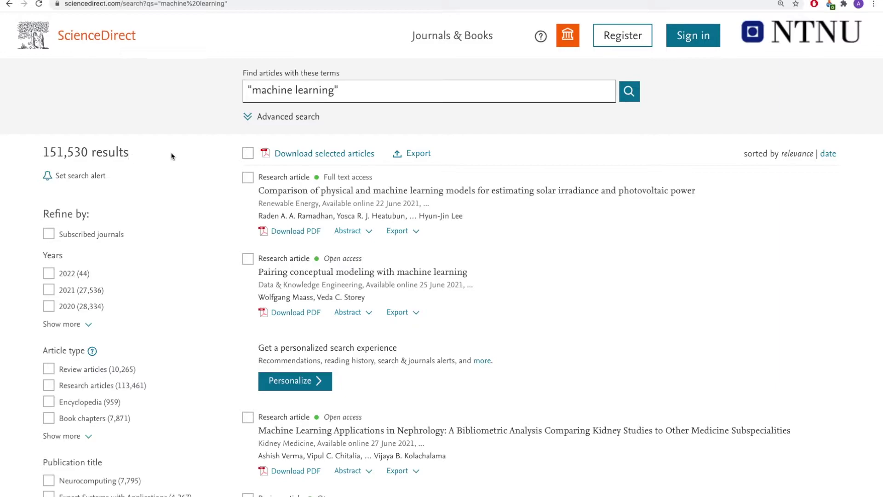
Append AND algorithm to the query and rerun the search
click(410, 87)
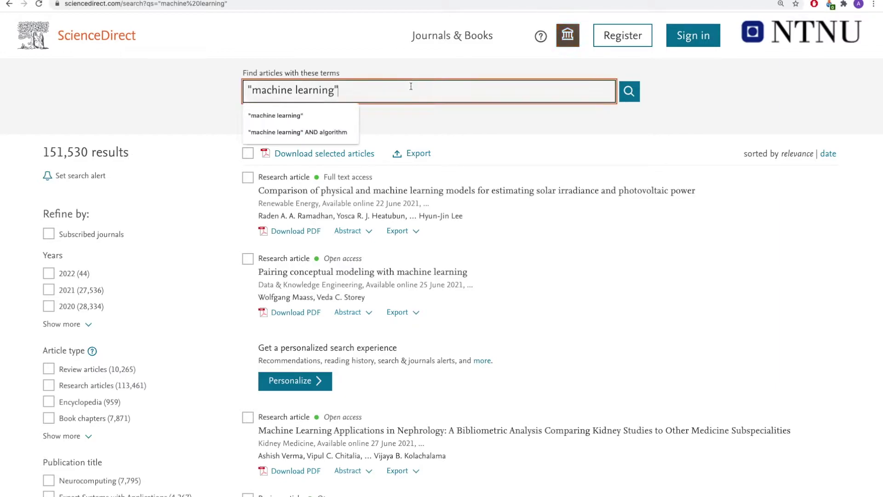
text(AND )
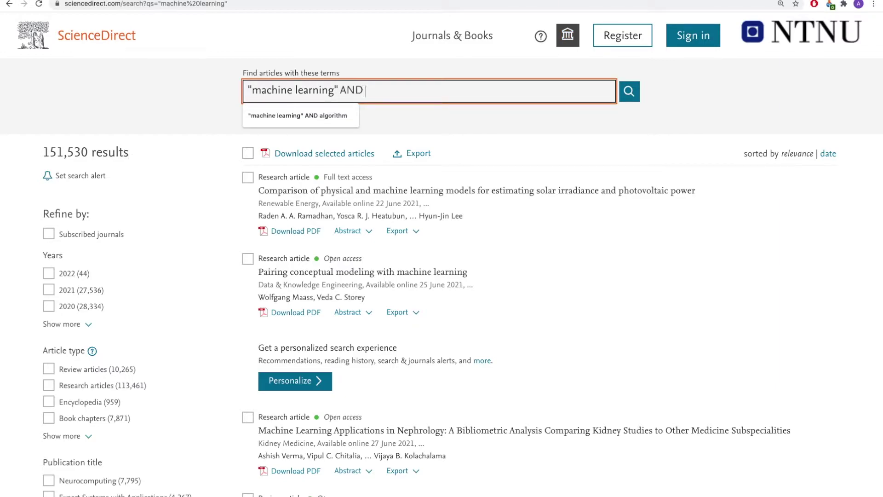
text(algortihm)
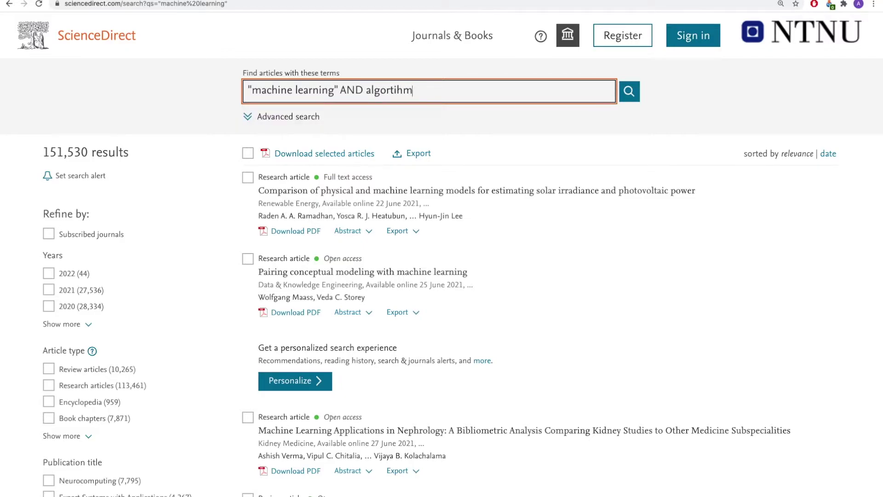
key(BackSpace)
key(BackSpace)
key(BackSpace)
key(BackSpace)
text(ithm)
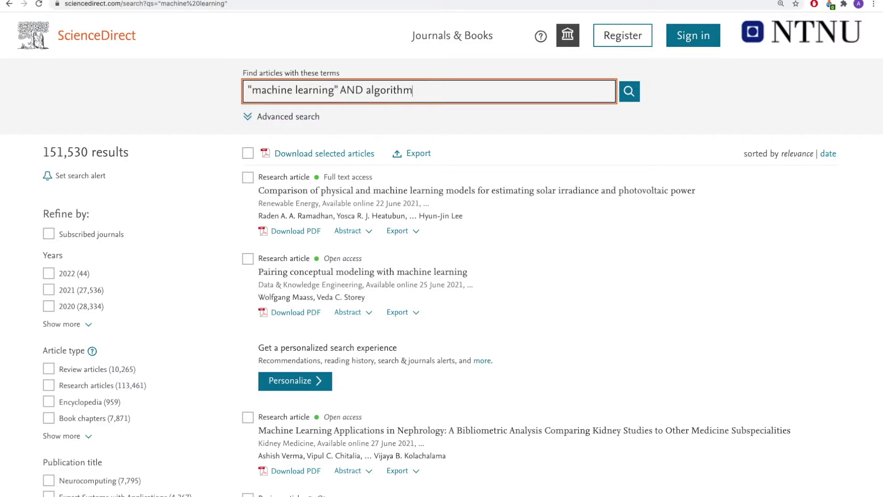
key(Return)
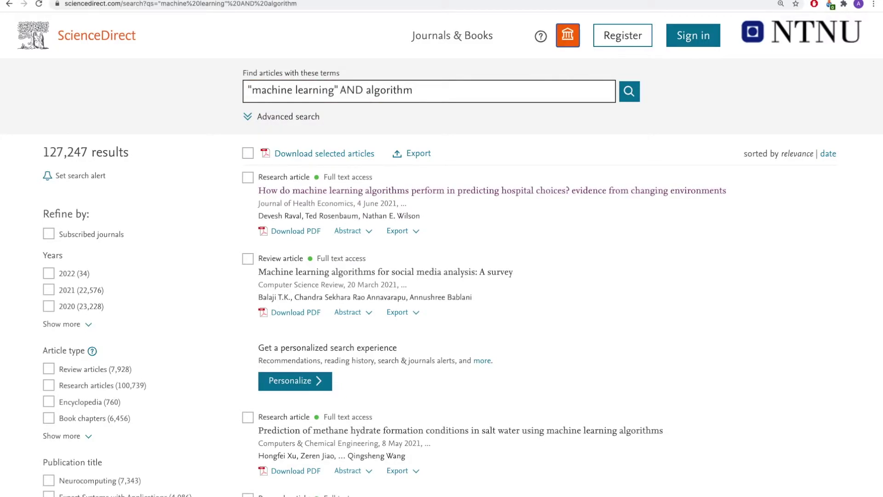
Append AND "social media" to the query and rerun it, narrowing results to 6,487
click(449, 88)
text(AND )
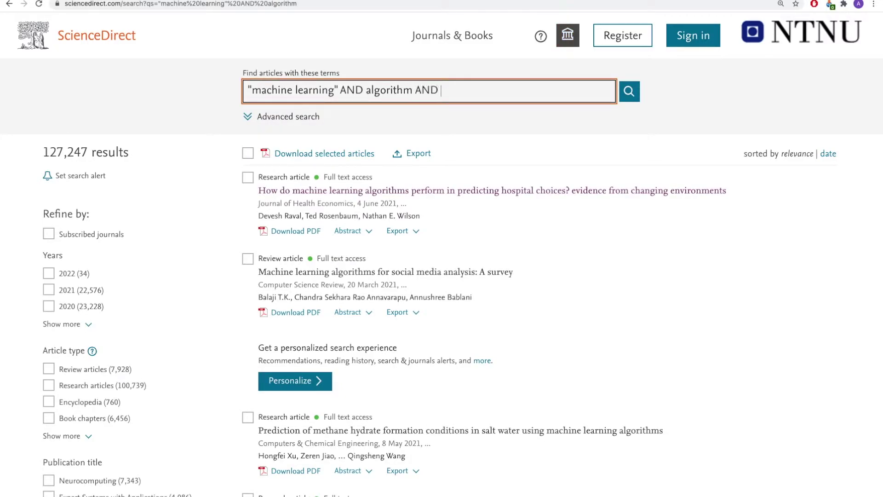
text("social media")
key(Return)
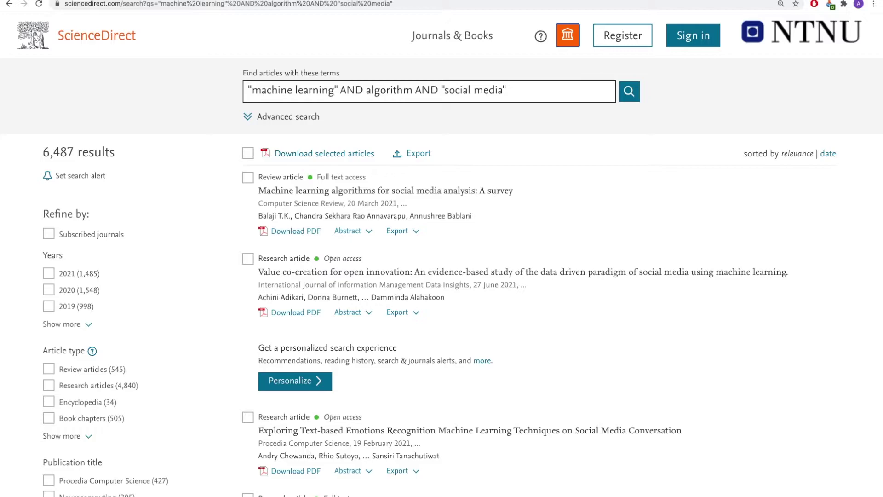
In Advanced search, move the query into the Title, abstract or author-specified keywords field, leaving 149 results
click(289, 118)
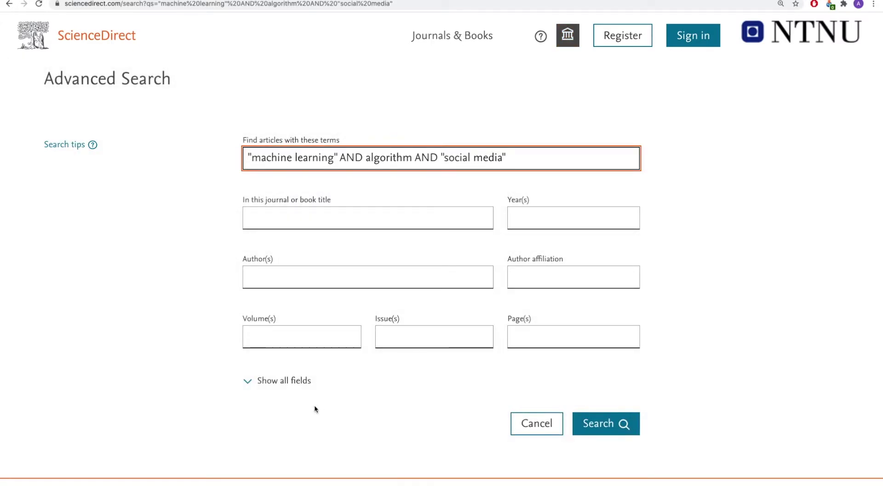
click(277, 382)
scroll(179, 357, down, 1)
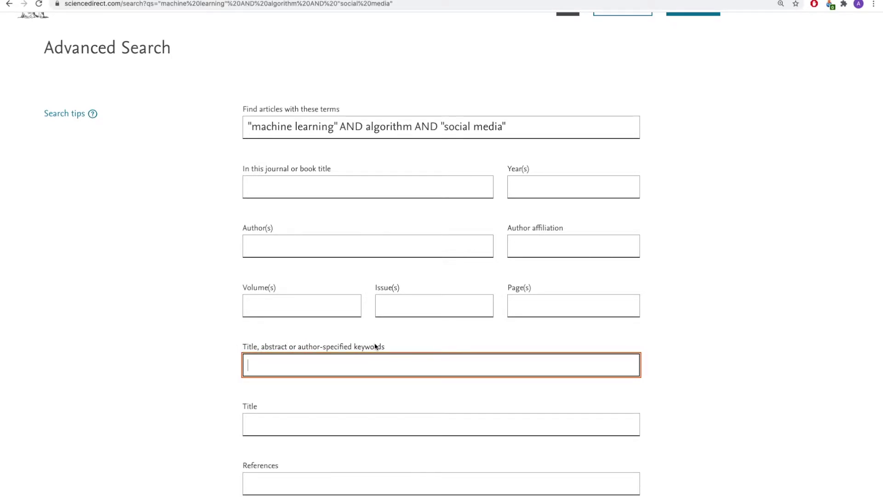
drag(540, 120, 191, 119)
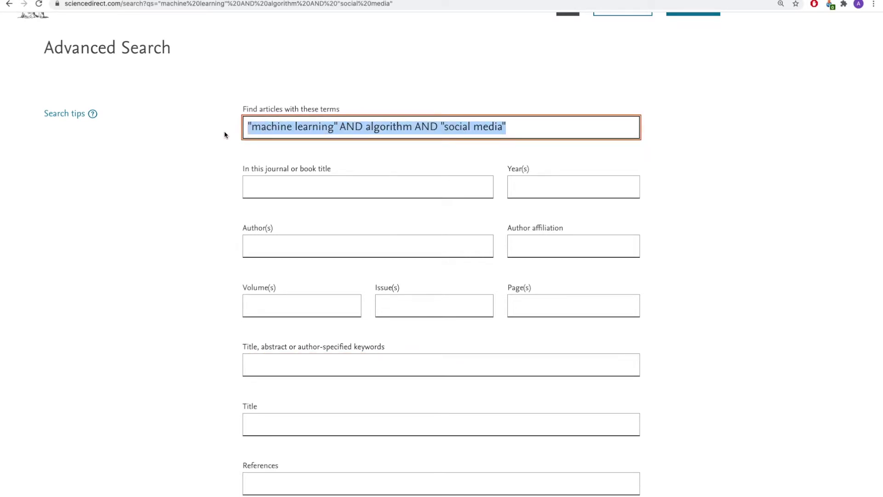
key(ctrl+x)
click(244, 367)
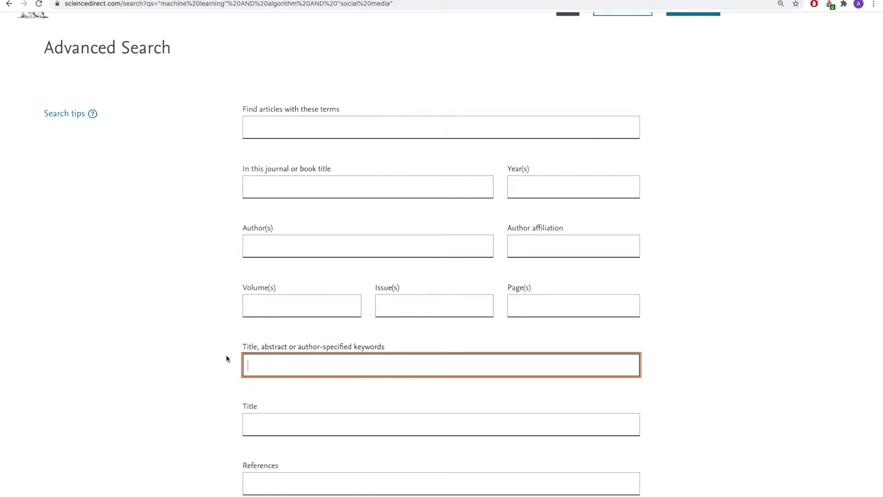
key(ctrl+v)
scroll(198, 377, down, 5)
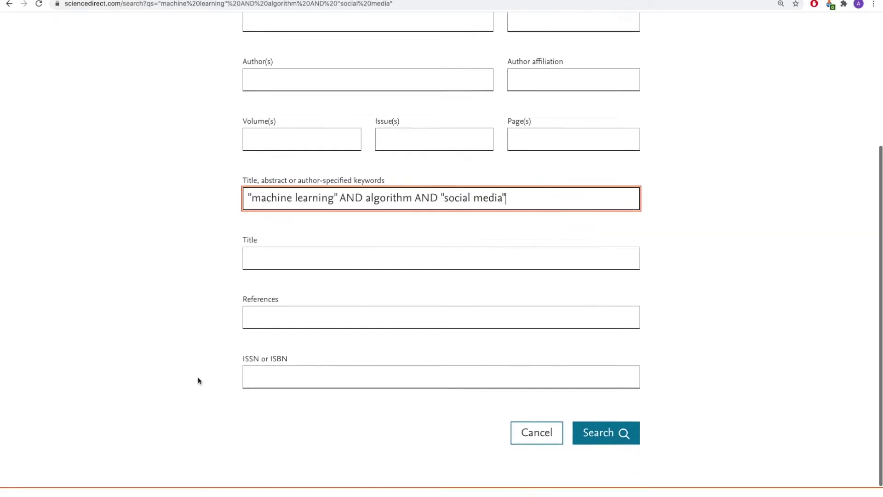
click(604, 385)
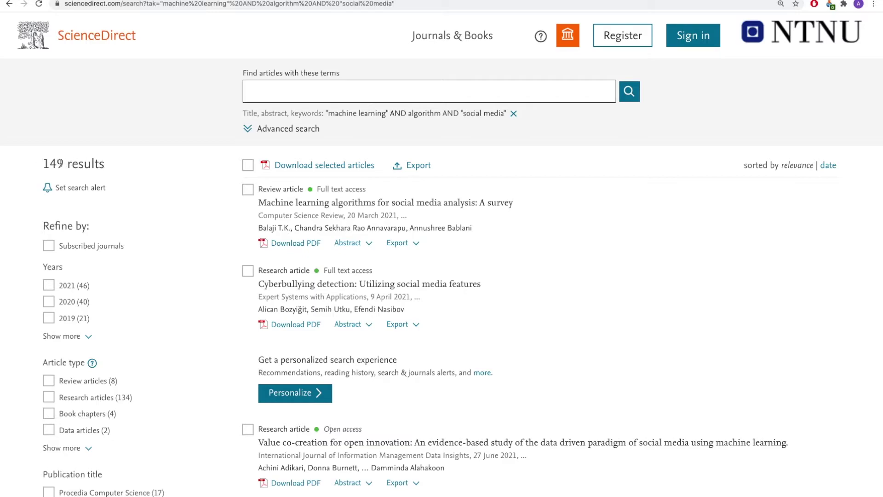
scroll(203, 174, down, 2)
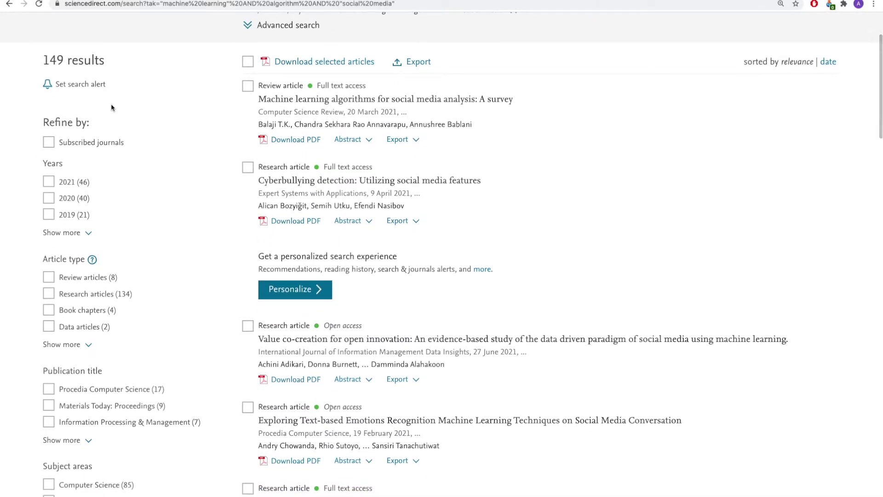
scroll(207, 172, down, 1)
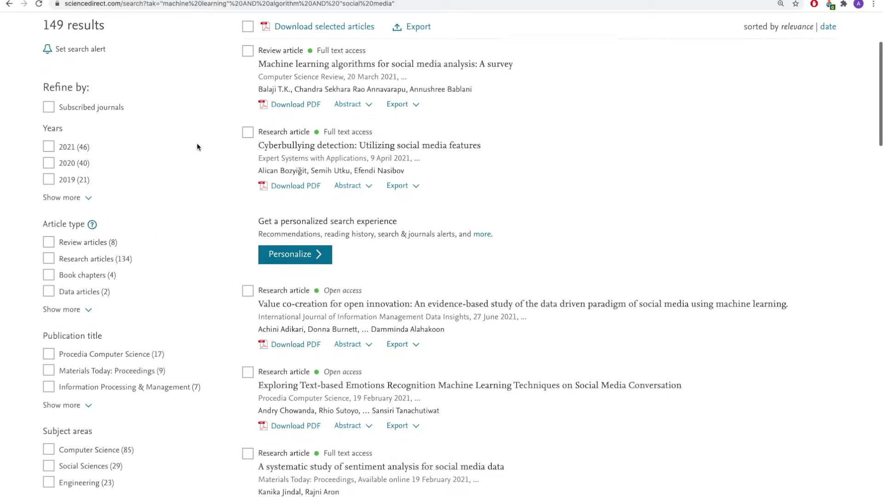
scroll(163, 154, down, 4)
scroll(161, 154, up, 1)
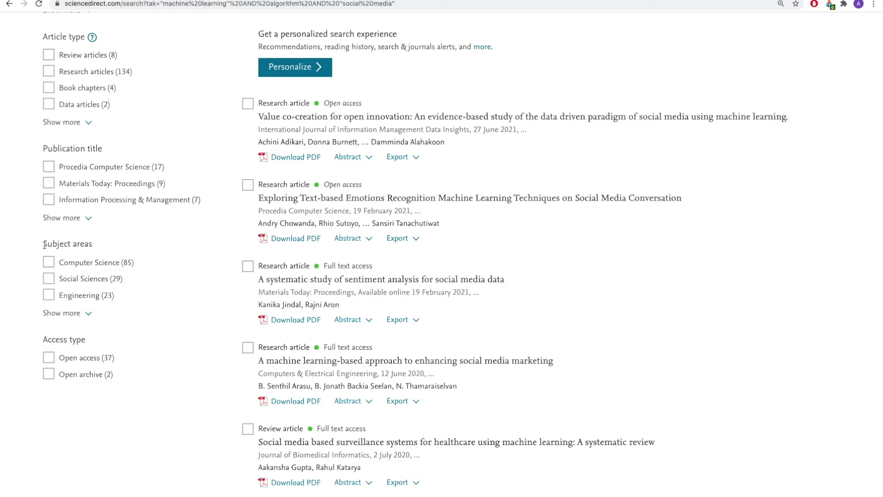
scroll(167, 257, up, 6)
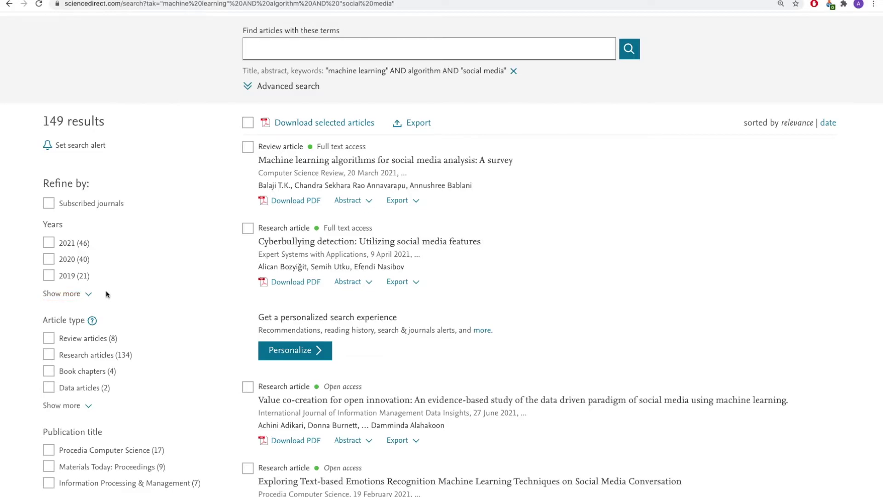
Restrict publication years to a custom 2016-2021 range, leaving 136 results
click(74, 293)
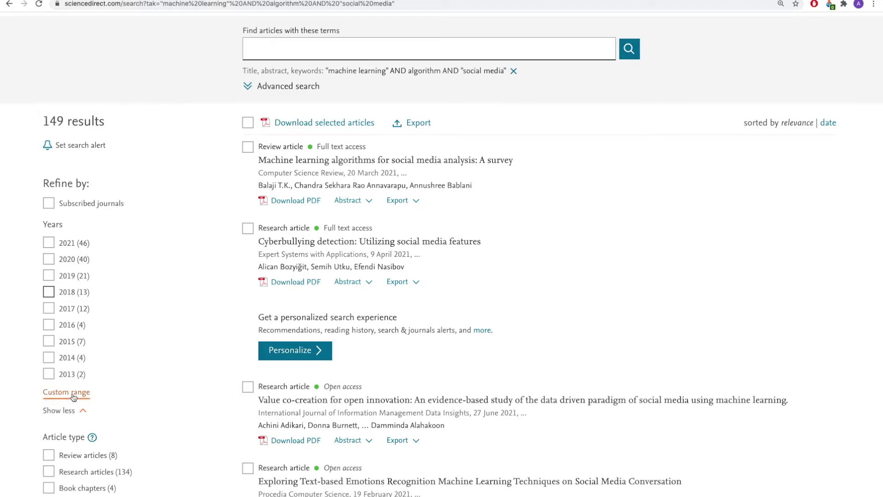
click(70, 393)
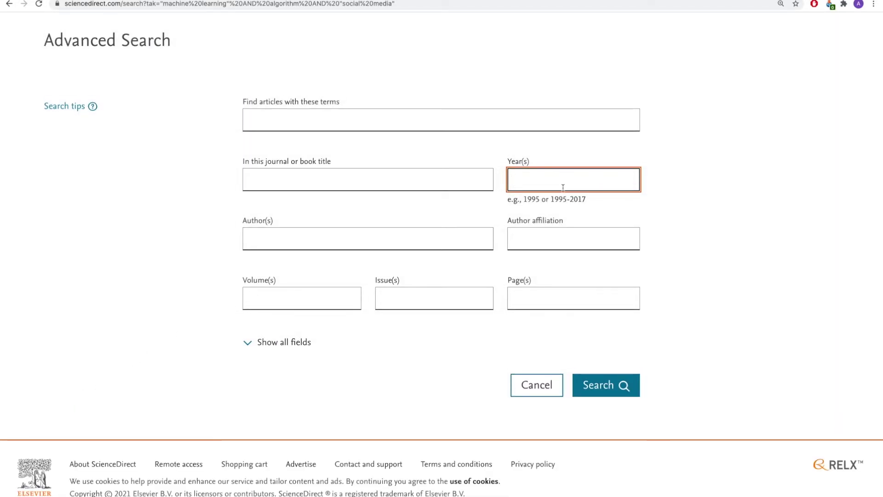
text(2016-2021)
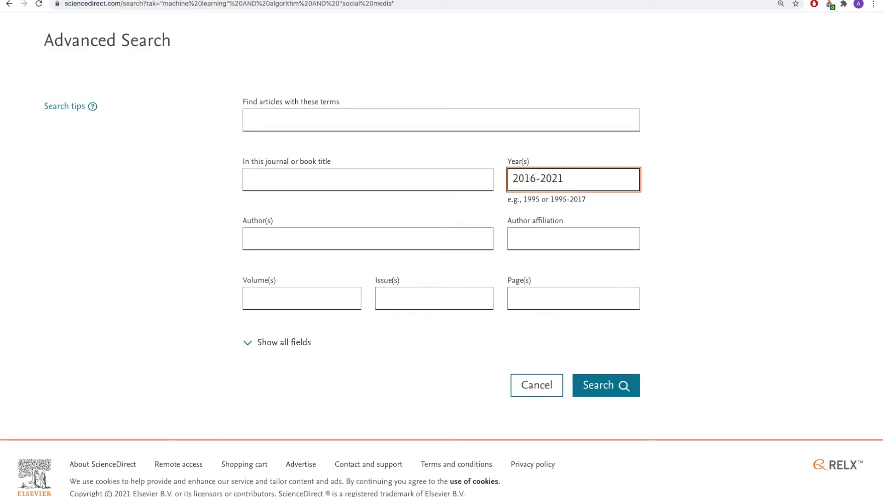
click(614, 393)
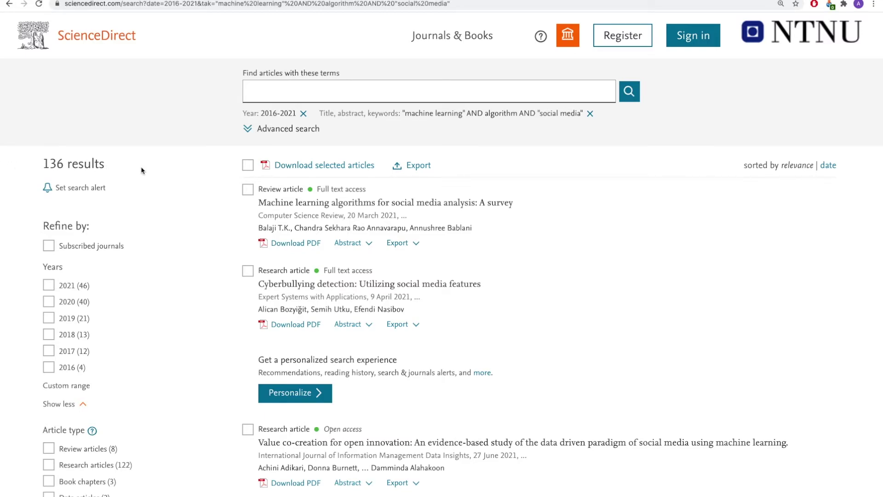
Select the survey, Cyberbullying detection, Value co-creation and emotions recognition results, then view export options
scroll(554, 239, down, 1)
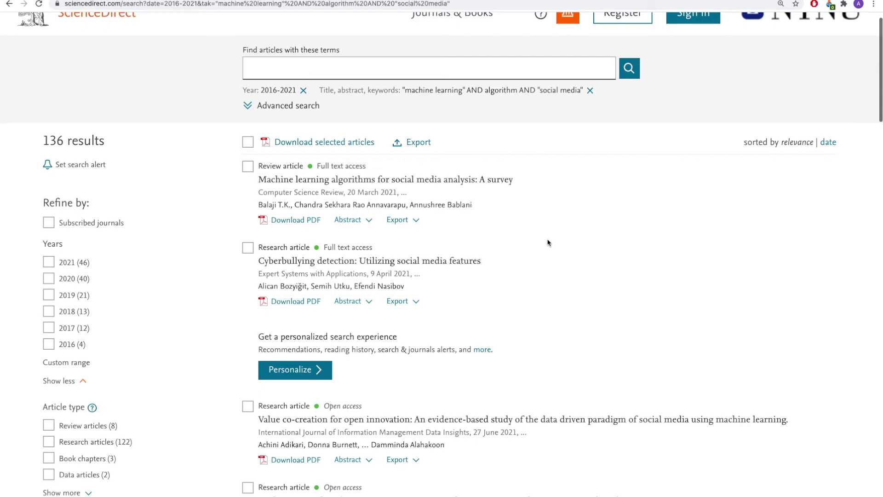
scroll(491, 225, down, 2)
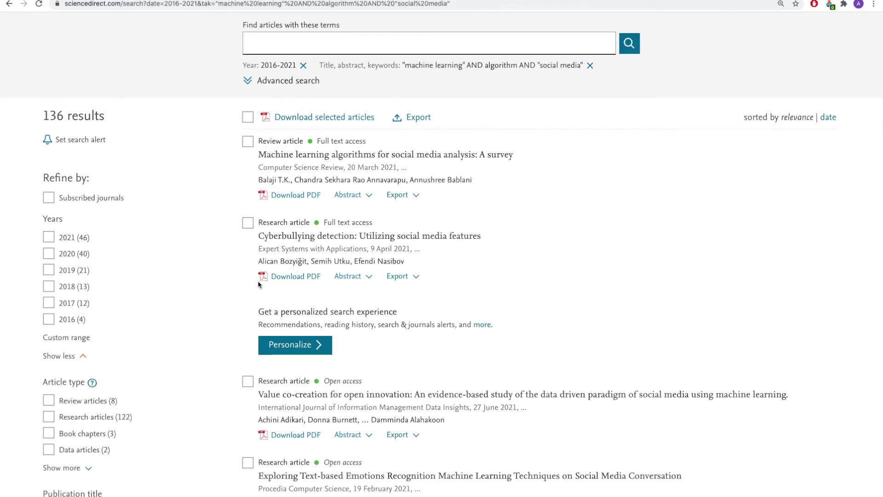
click(248, 142)
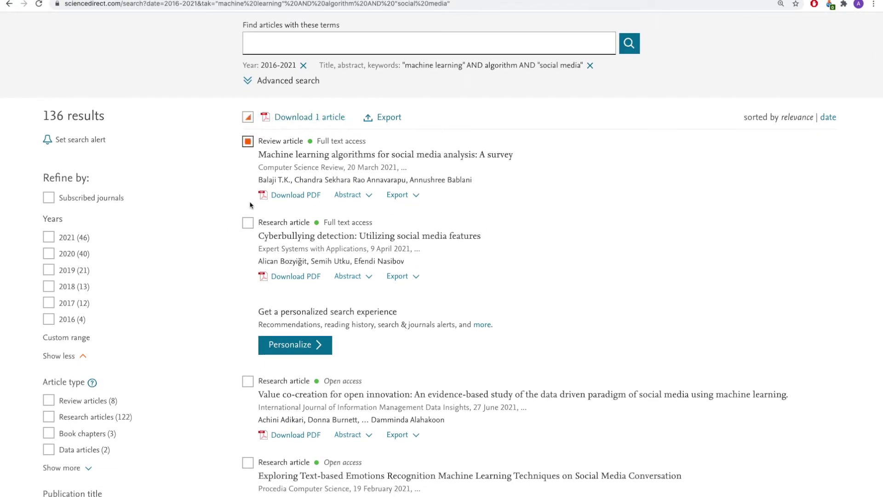
click(247, 222)
scroll(232, 230, down, 2)
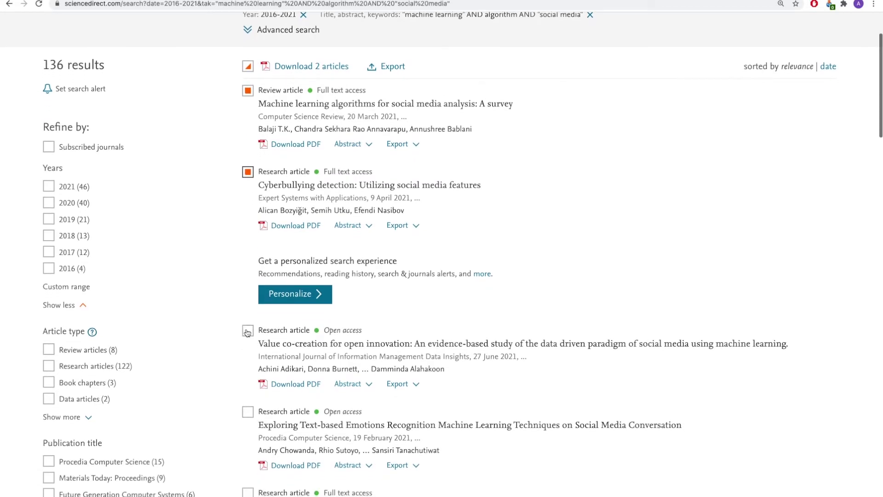
click(248, 327)
scroll(216, 337, down, 1)
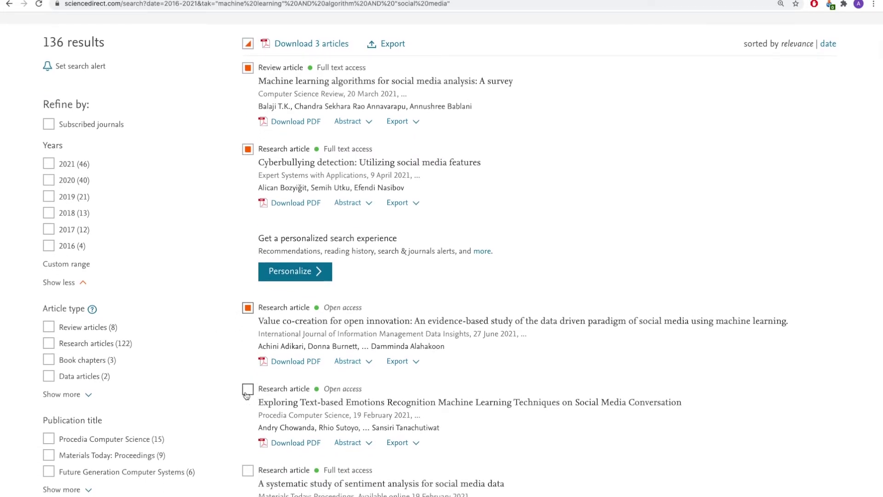
click(247, 390)
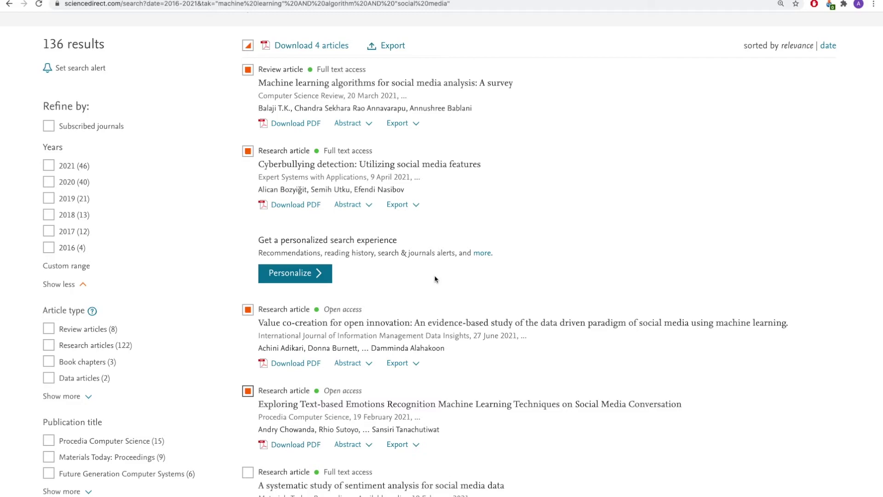
scroll(434, 279, up, 3)
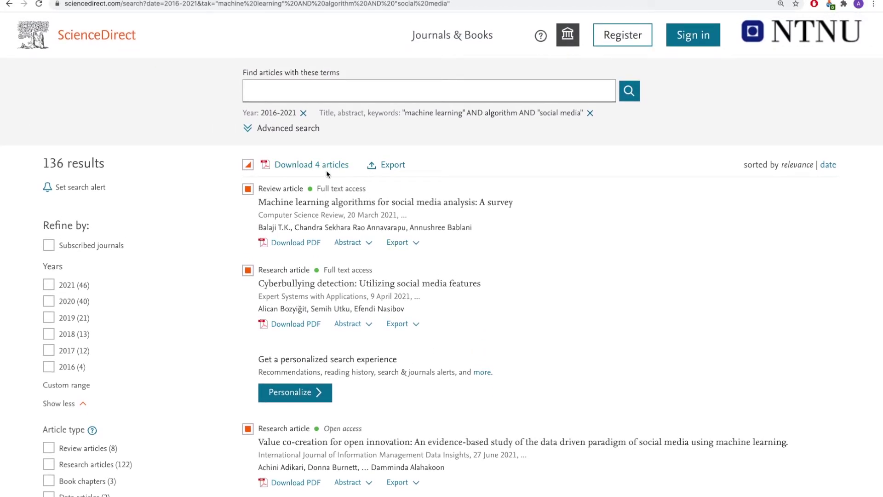
click(390, 166)
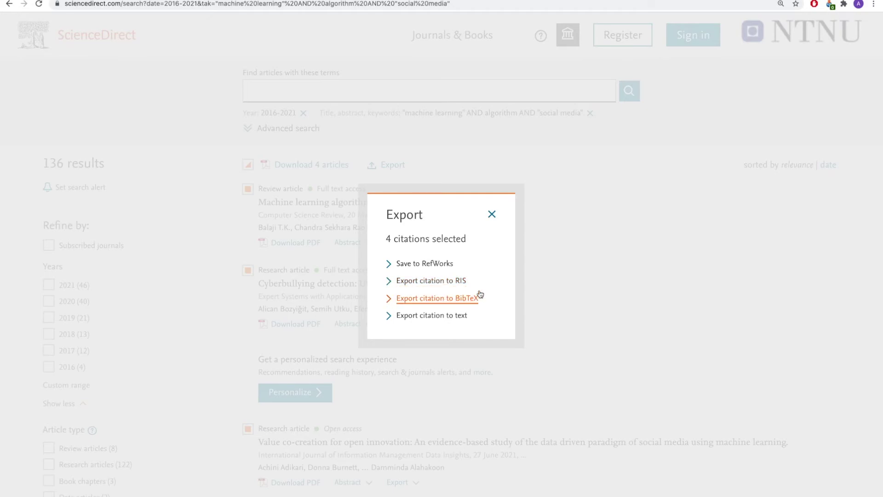
click(492, 215)
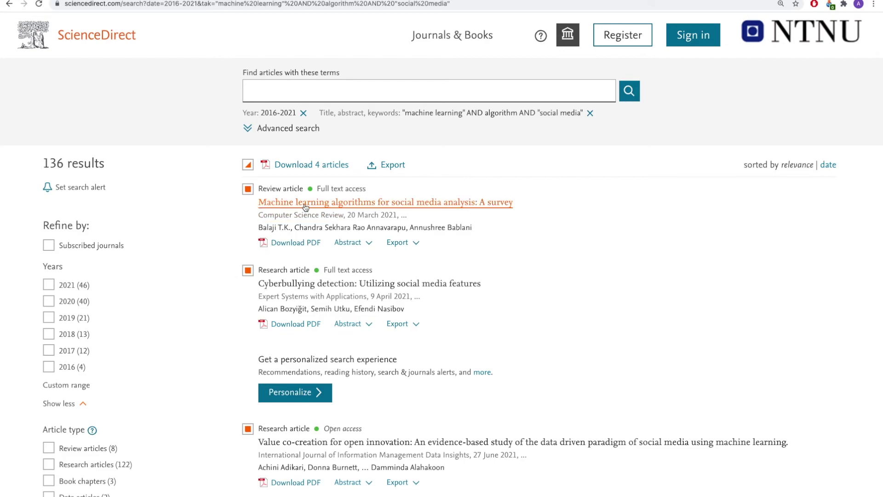
Preview the first survey article's abstract and scroll through its abstract and keywords
click(369, 244)
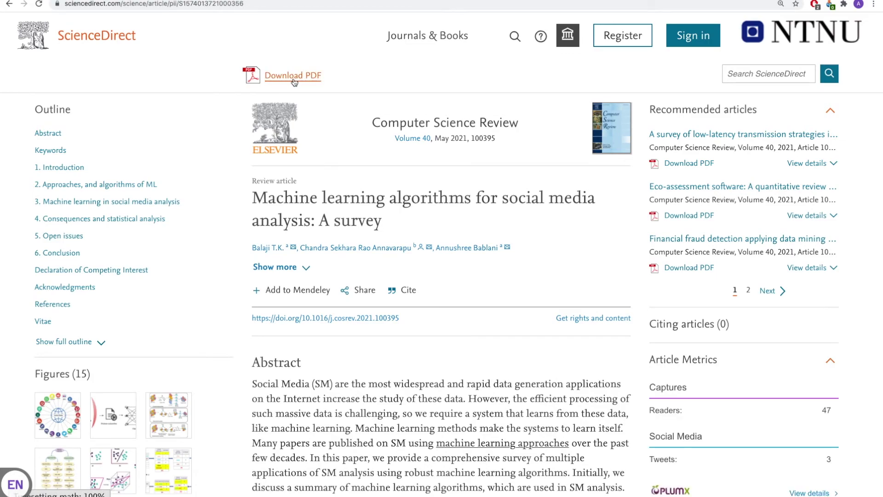
scroll(495, 238, down, 1)
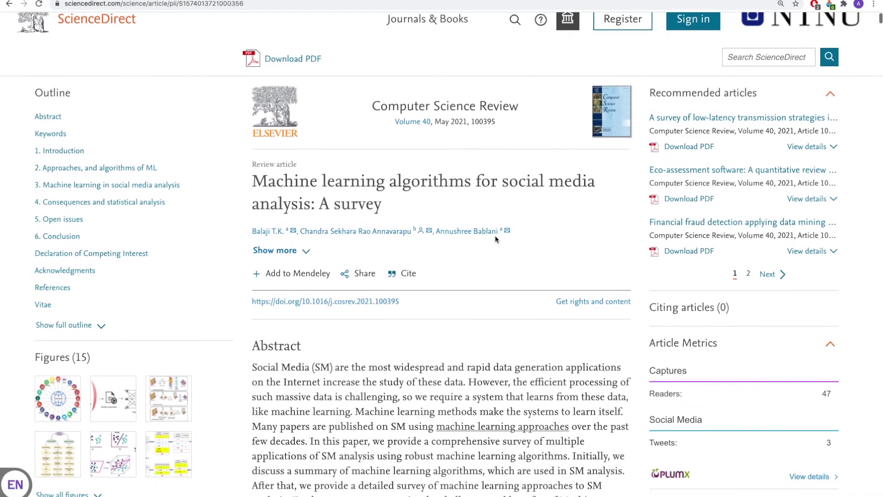
scroll(494, 238, down, 1)
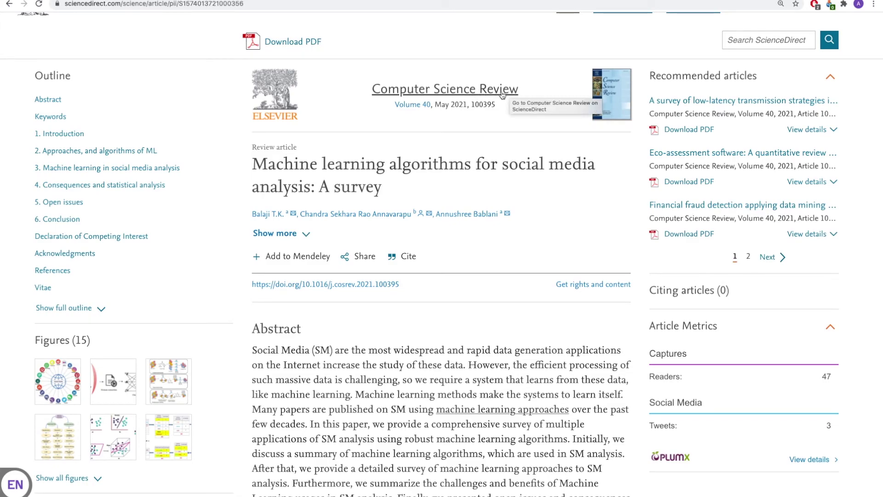
scroll(443, 167, down, 10)
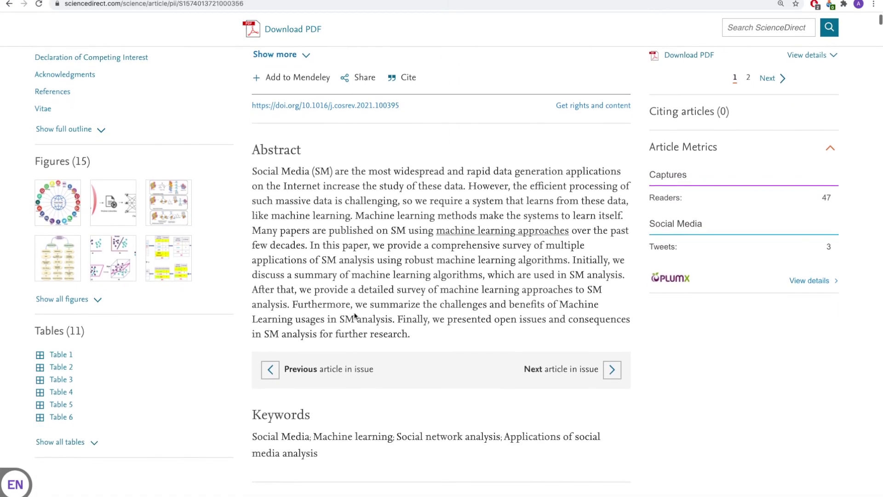
scroll(354, 315, down, 10)
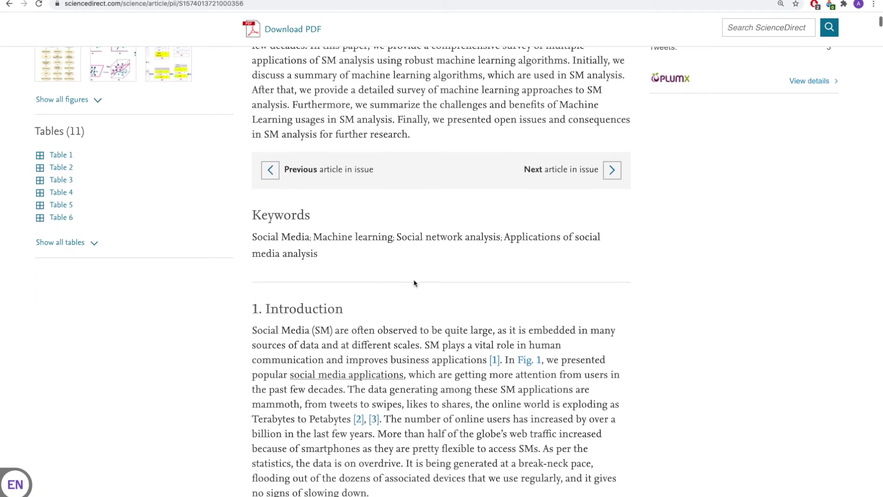